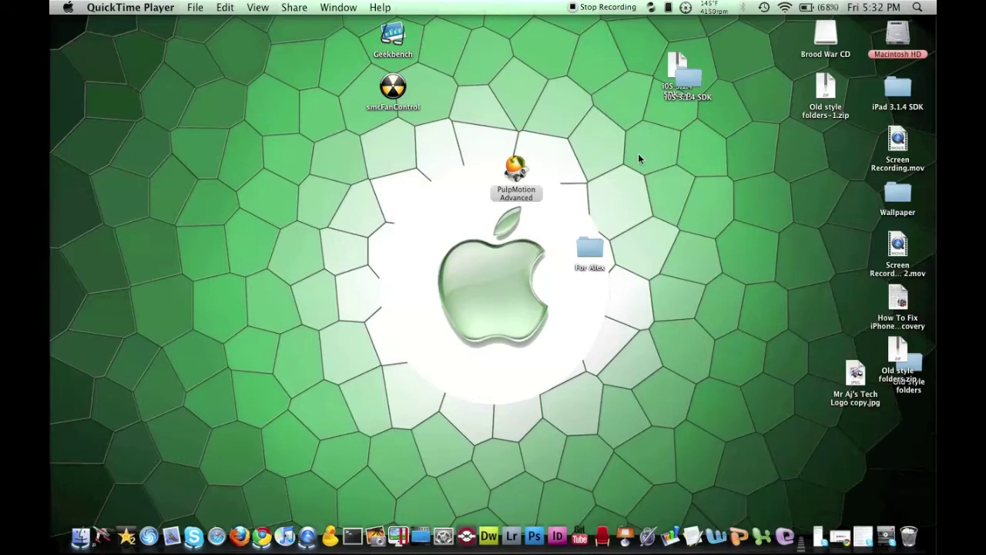
Browse iOS 3.1.4 SDK > Multitasking > iPad Multitasking > ipad multitasking to show its eight PNGs.
{"action": "left_click", "coordinate": [685, 87]}
{"action": "double_click", "coordinate": [685, 88]}
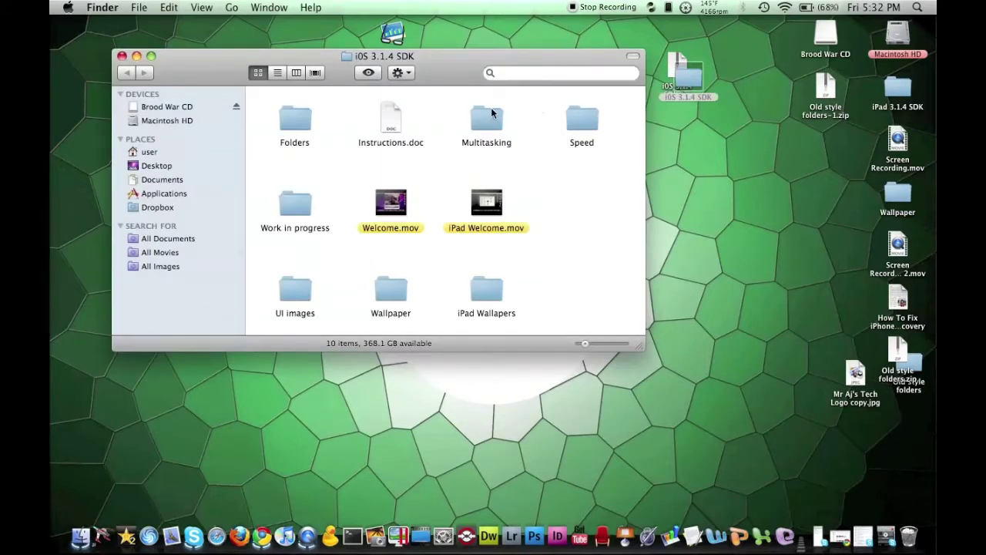
{"action": "double_click", "coordinate": [487, 115]}
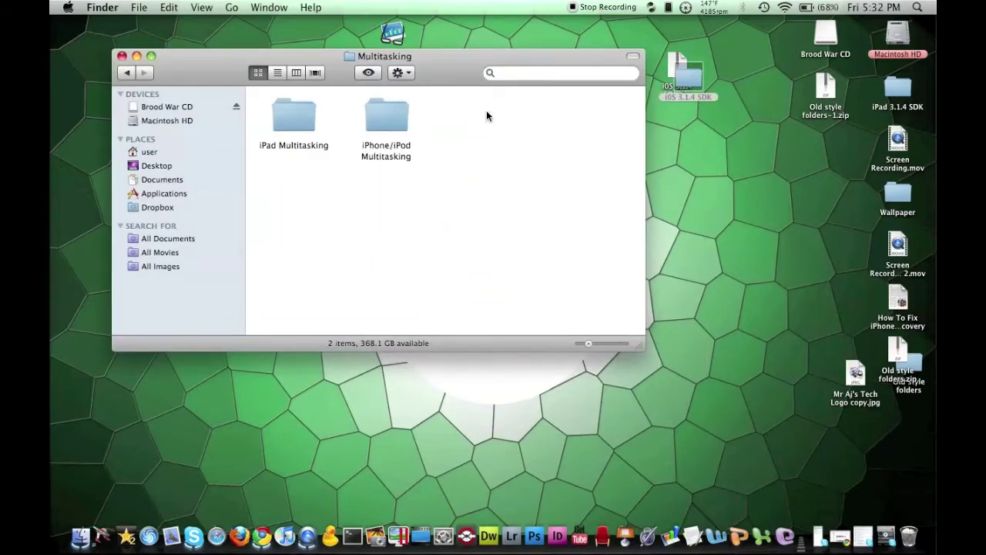
{"action": "left_click", "coordinate": [286, 105]}
{"action": "left_click", "coordinate": [375, 116]}
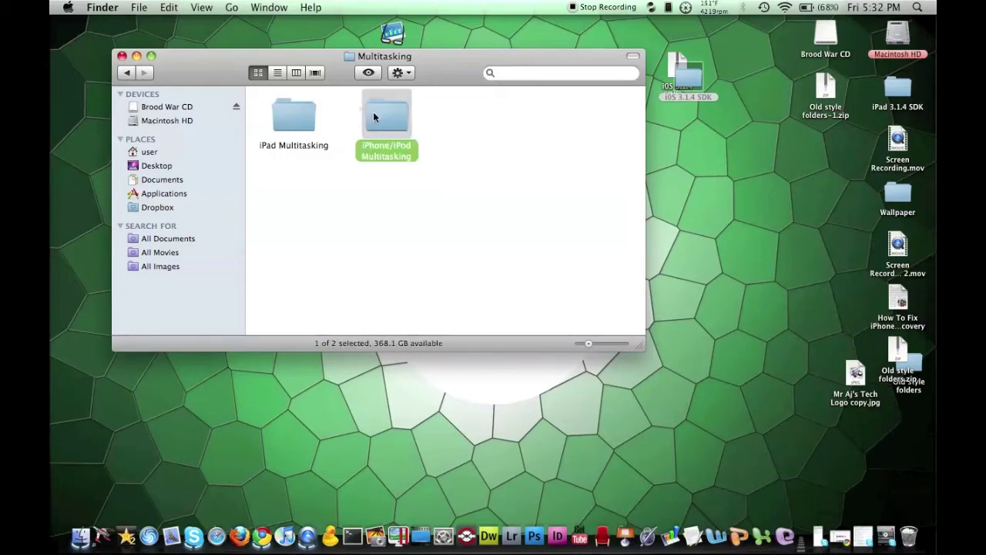
{"action": "left_click", "coordinate": [300, 114]}
{"action": "double_click", "coordinate": [299, 114]}
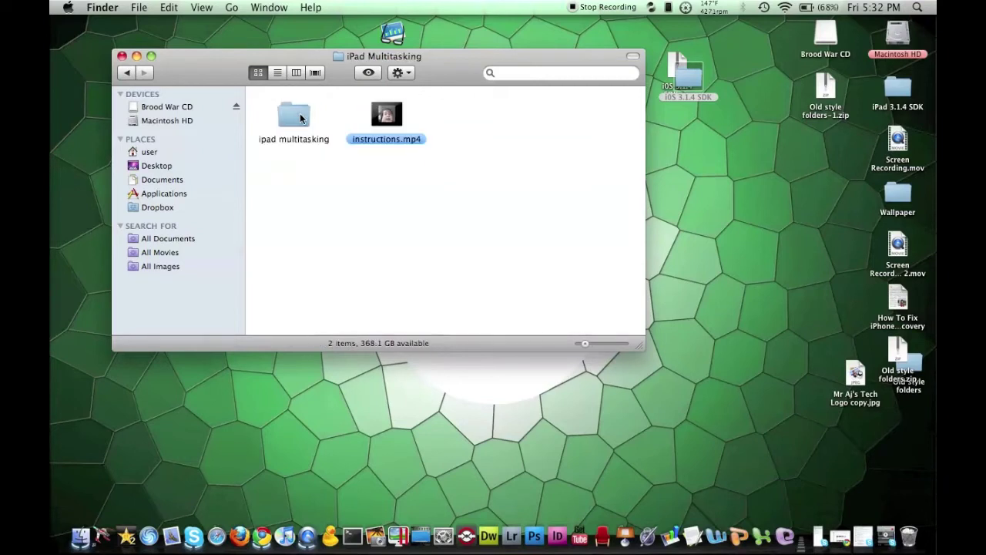
{"action": "double_click", "coordinate": [307, 122]}
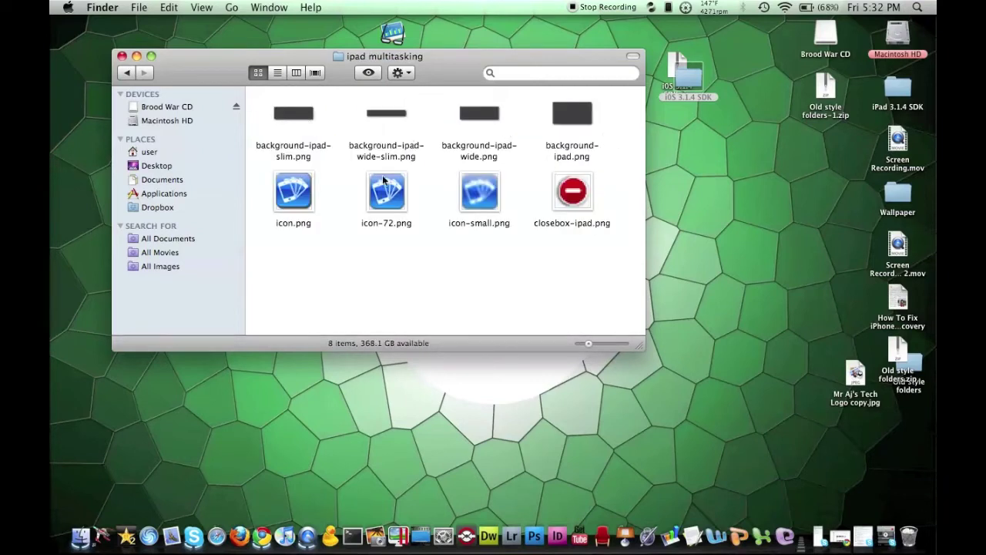
{"action": "mouse_move", "coordinate": [313, 259]}
{"action": "left_mouse_down"}
{"action": "mouse_move", "coordinate": [598, 153]}
{"action": "mouse_move", "coordinate": [567, 308]}
{"action": "left_mouse_up"}
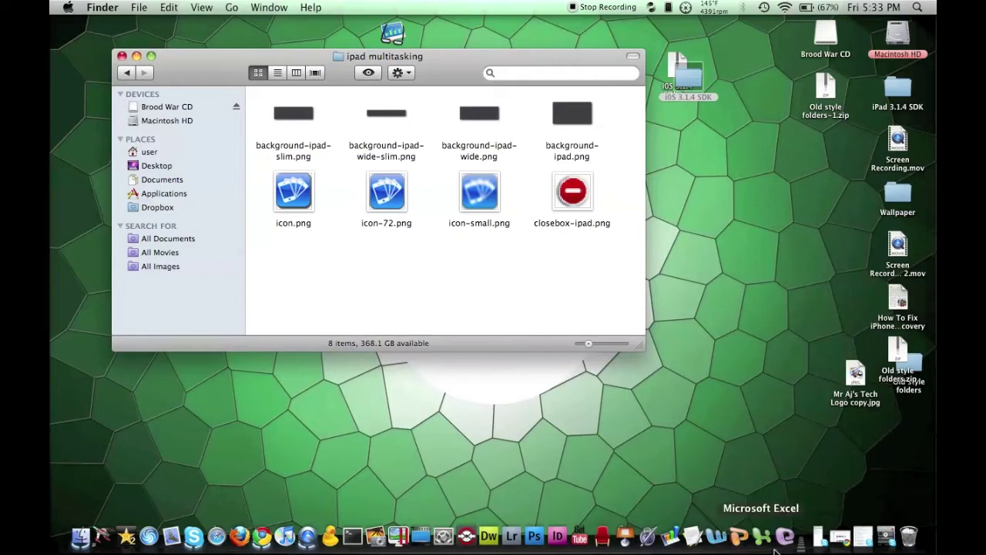
Launch PhoneDisk through Spotlight search.
{"action": "key", "text": "super+space"}
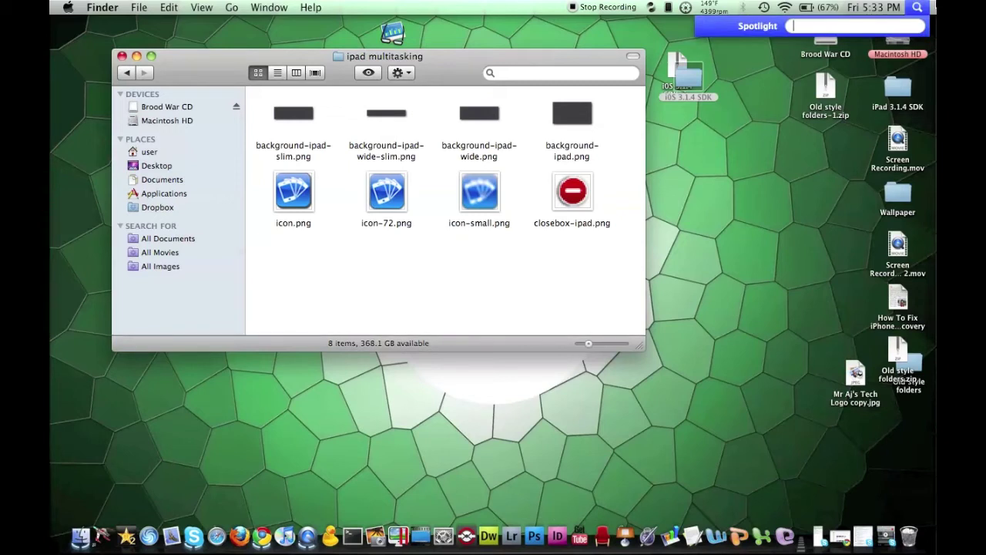
{"action": "type", "text": "pho"}
{"action": "type", "text": "ned"}
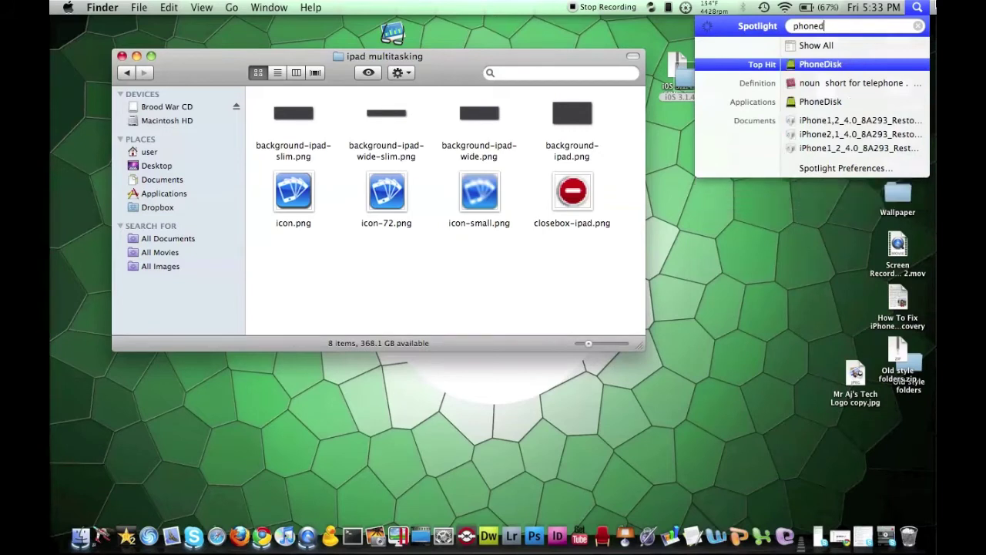
{"action": "key", "text": "Return"}
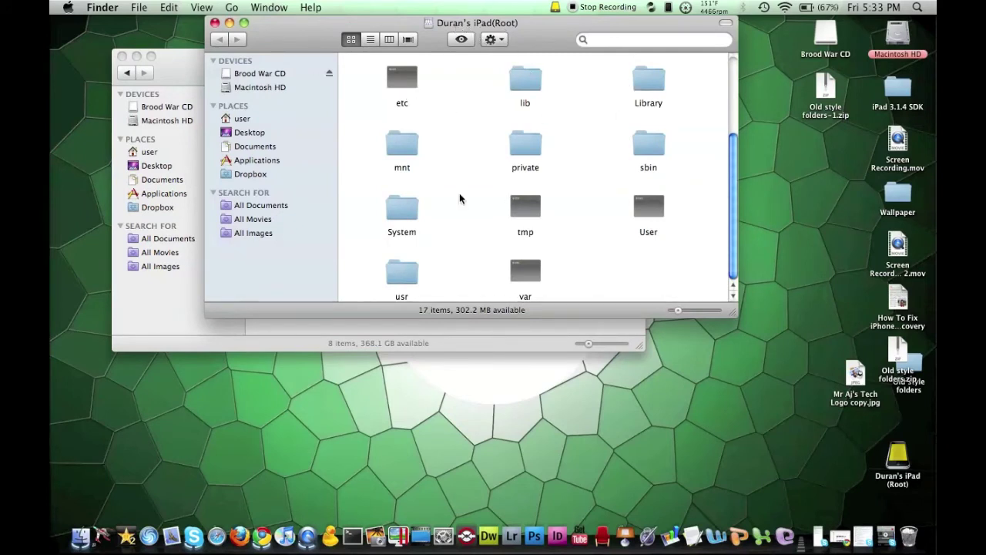
Browse the iPad to private > var > stash > Applications and select Circuitous.
{"action": "double_click", "coordinate": [518, 152]}
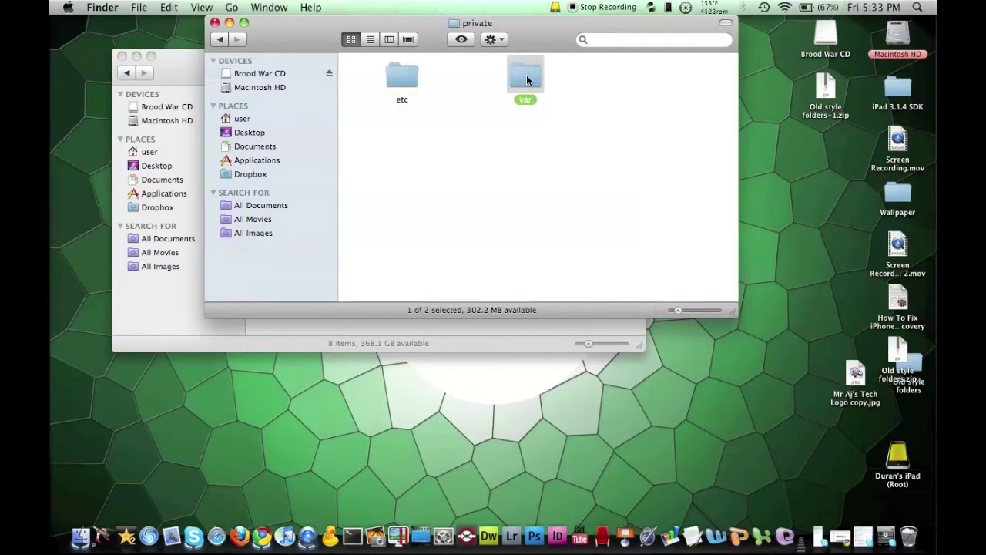
{"action": "double_click", "coordinate": [526, 77]}
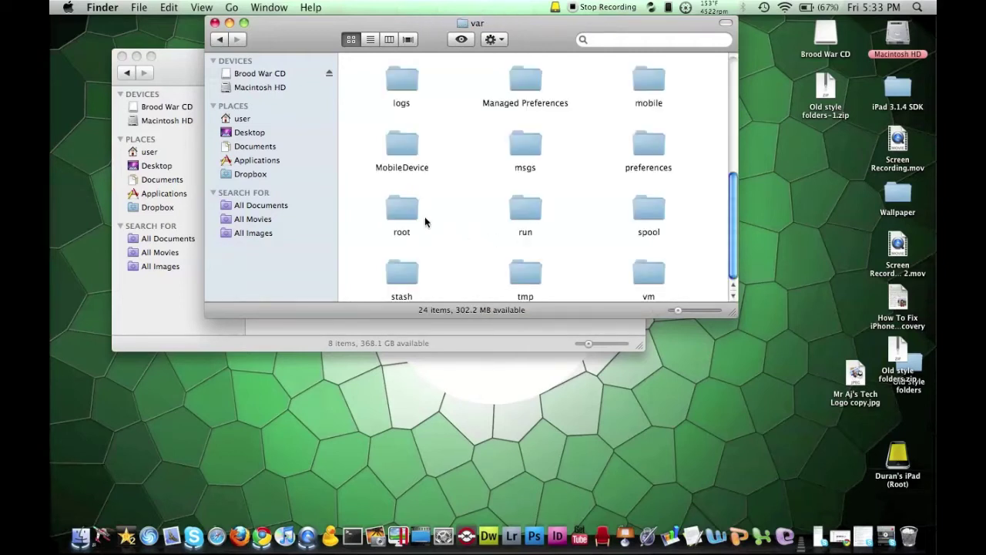
{"action": "left_click", "coordinate": [405, 271]}
{"action": "double_click", "coordinate": [397, 270]}
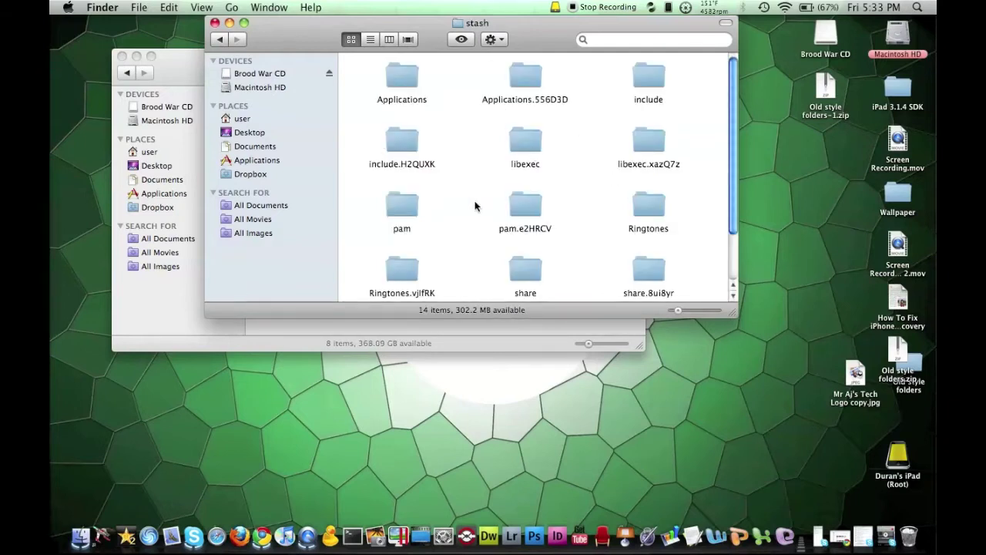
{"action": "left_click", "coordinate": [400, 73]}
{"action": "double_click", "coordinate": [399, 73]}
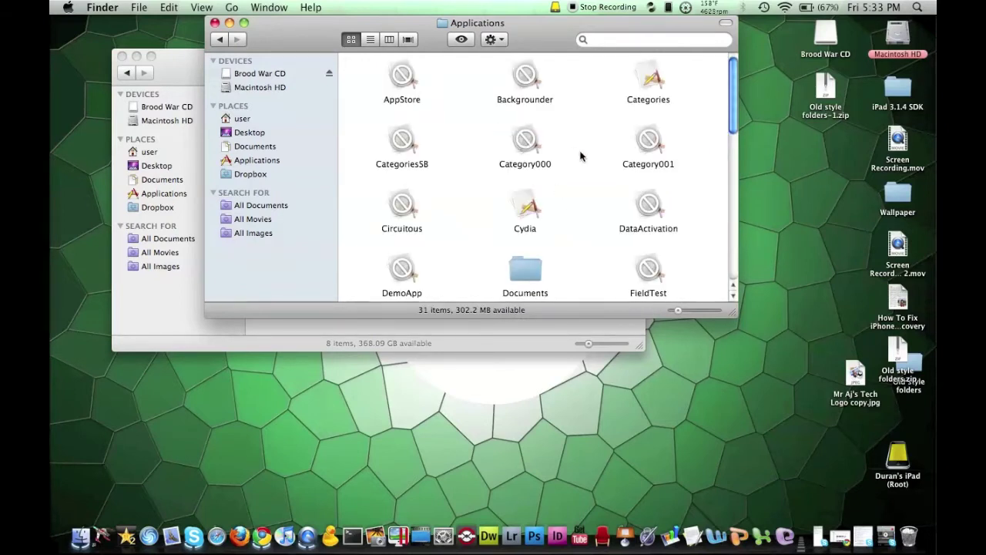
{"action": "left_click", "coordinate": [404, 214]}
Show Circuitous's package contents, minimize Applications, and arrange it beside ipad multitasking.
{"action": "right_click", "coordinate": [404, 212]}
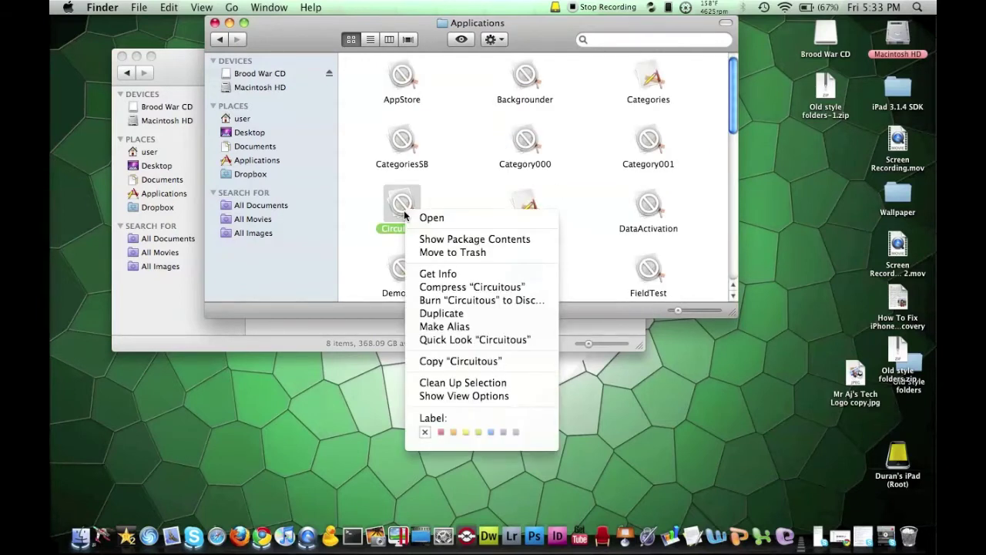
{"action": "left_click", "coordinate": [434, 242]}
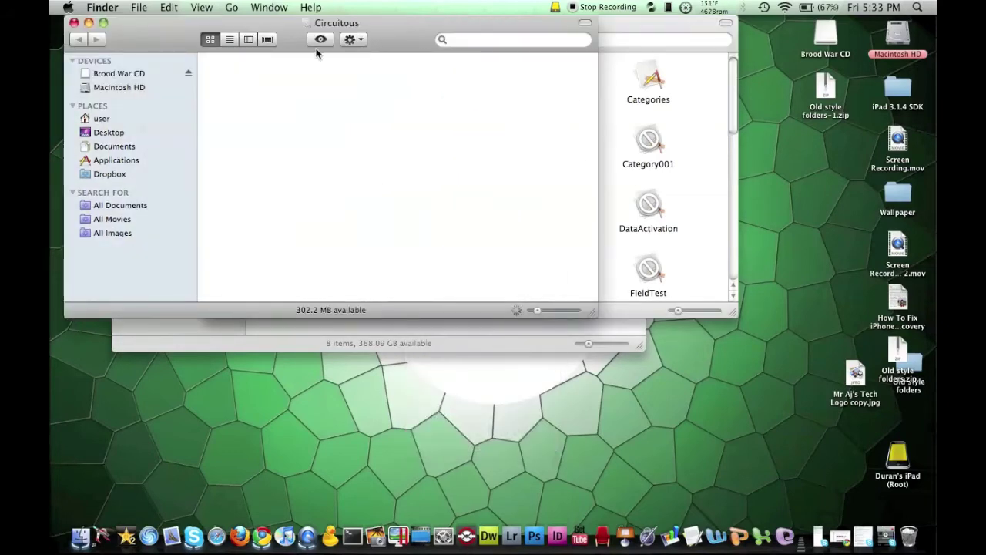
{"action": "left_click", "coordinate": [643, 29]}
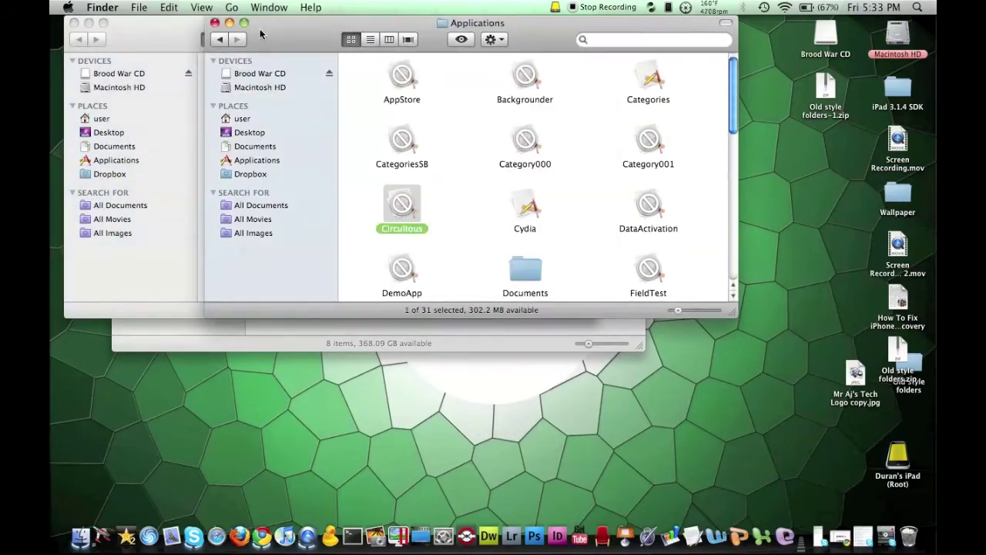
{"action": "left_click", "coordinate": [230, 28]}
{"action": "left_click_drag", "start_coordinate": [231, 24], "coordinate": [587, 22]}
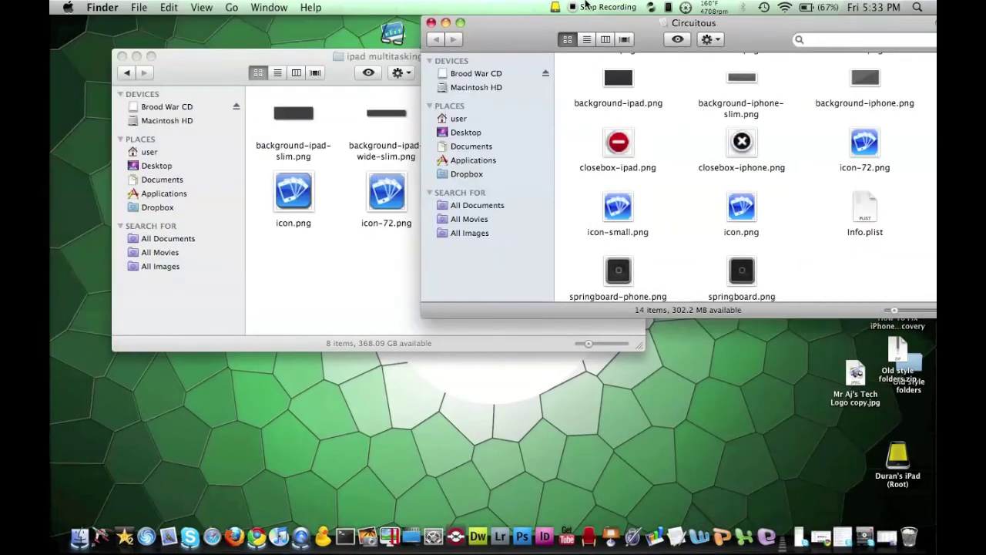
{"action": "left_click_drag", "start_coordinate": [393, 58], "coordinate": [196, 6]}
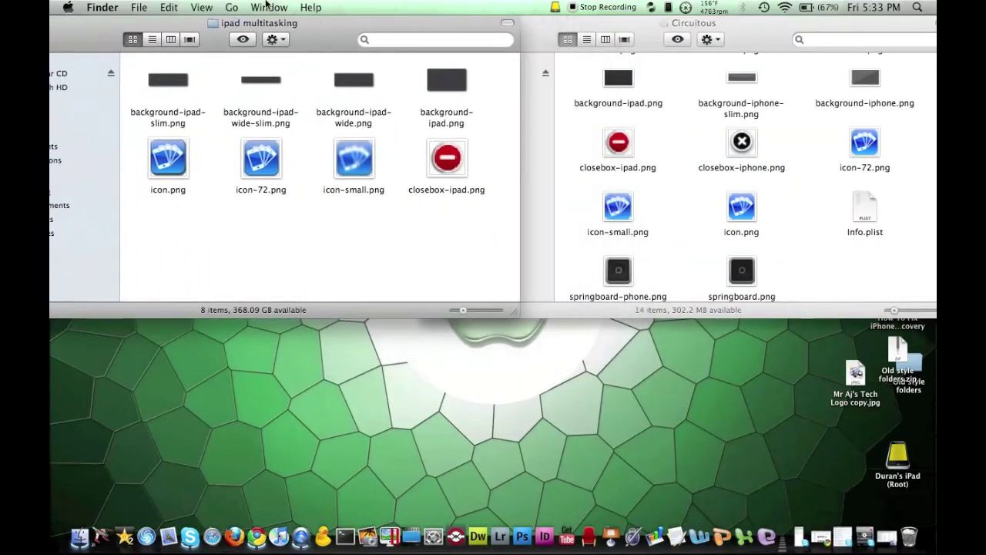
{"action": "left_click", "coordinate": [658, 99]}
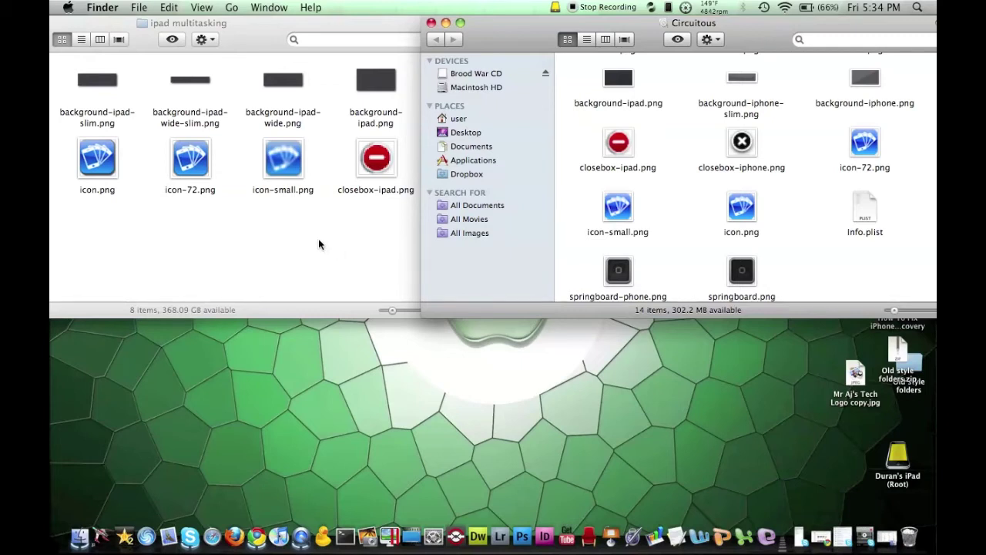
{"action": "mouse_move", "coordinate": [394, 238]}
{"action": "left_mouse_down"}
{"action": "mouse_move", "coordinate": [326, 152]}
{"action": "mouse_move", "coordinate": [84, 66]}
{"action": "left_mouse_up"}
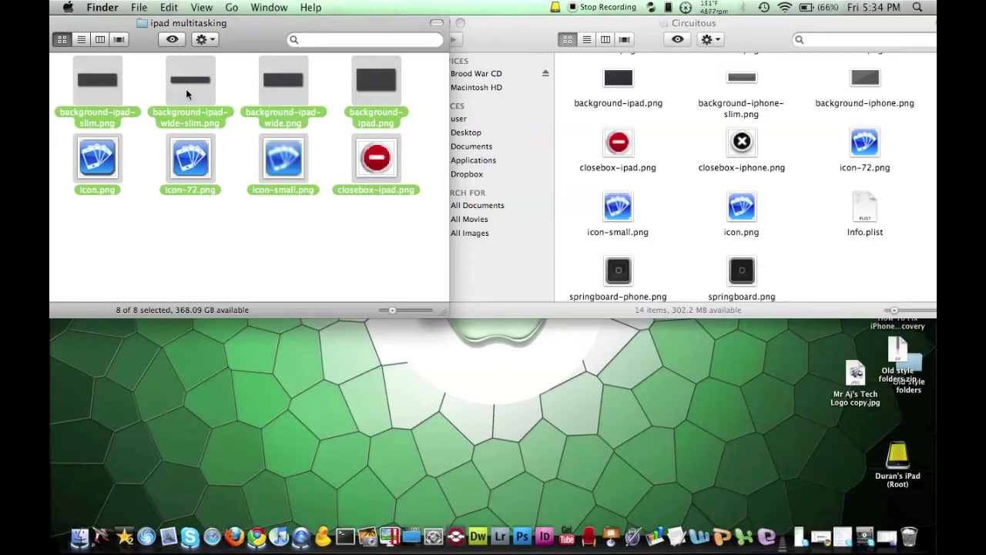
Copy the eight multitasking PNGs into the Circuitous package, then close its window.
{"action": "mouse_move", "coordinate": [185, 89]}
{"action": "left_mouse_down"}
{"action": "mouse_move", "coordinate": [175, 53]}
{"action": "mouse_move", "coordinate": [189, 86]}
{"action": "left_mouse_up"}
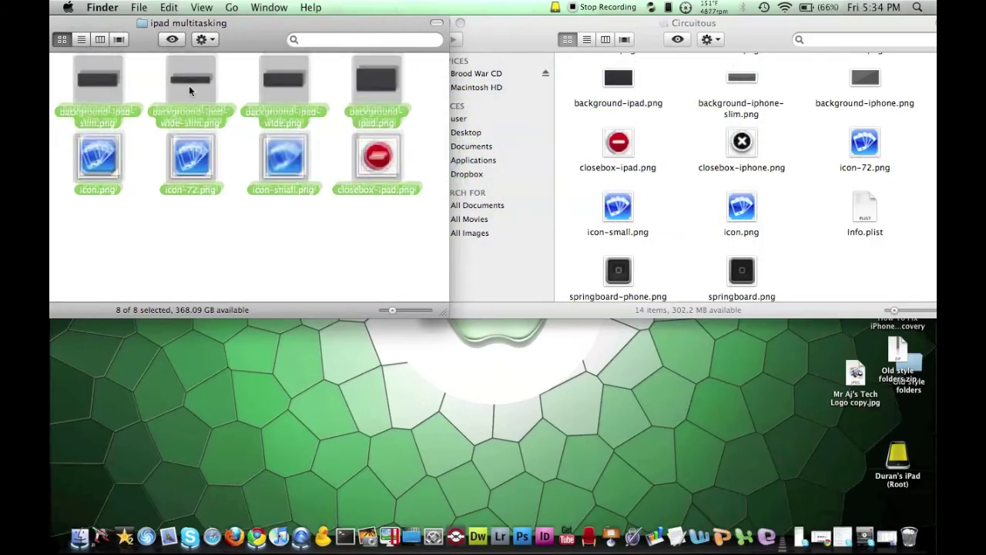
{"action": "left_click", "coordinate": [711, 151]}
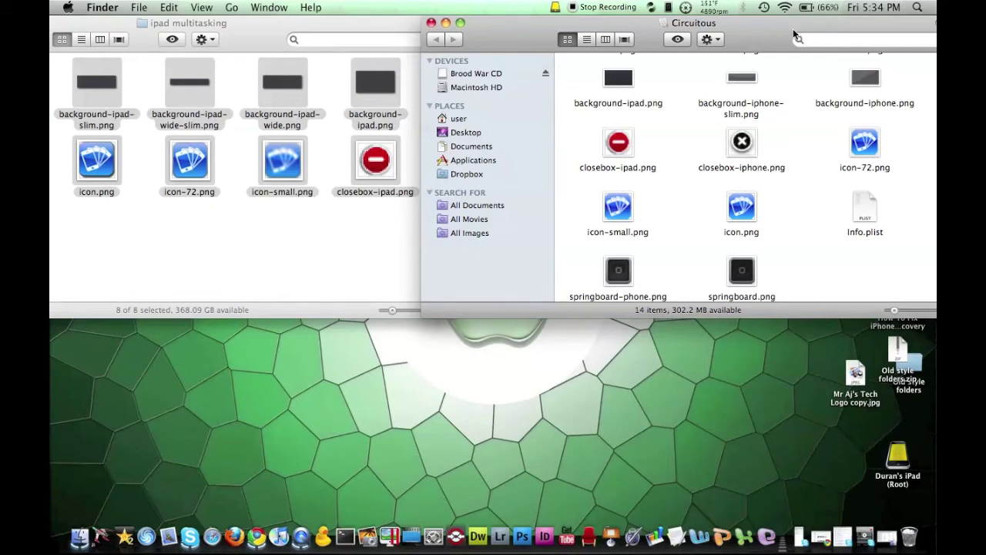
{"action": "left_click_drag", "start_coordinate": [793, 29], "coordinate": [678, 29]}
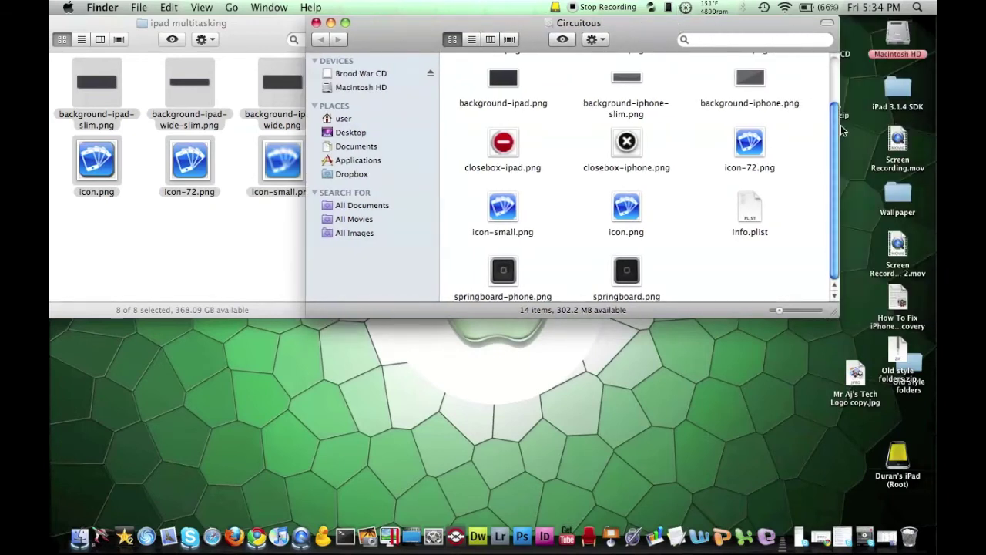
{"action": "left_click_drag", "start_coordinate": [834, 117], "coordinate": [831, 78]}
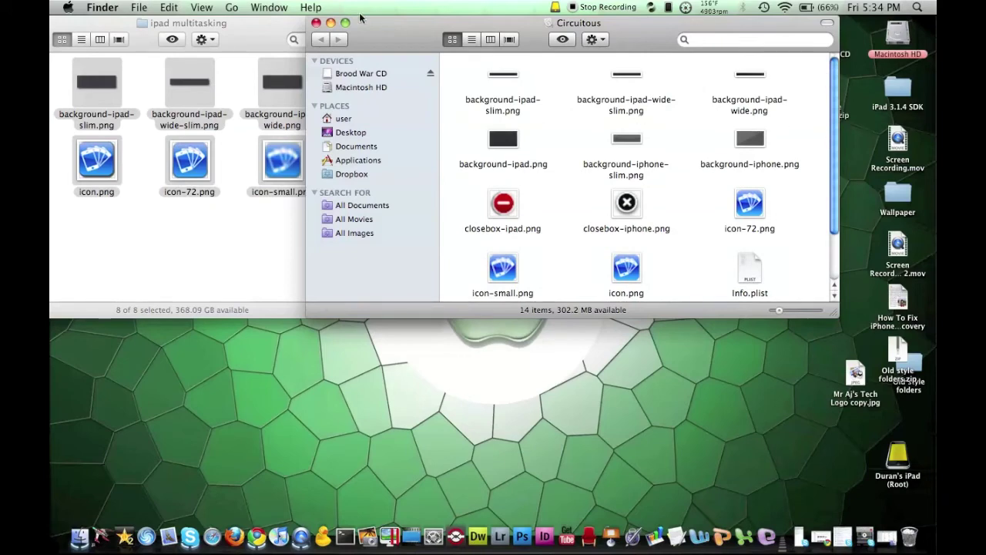
{"action": "left_click", "coordinate": [315, 23]}
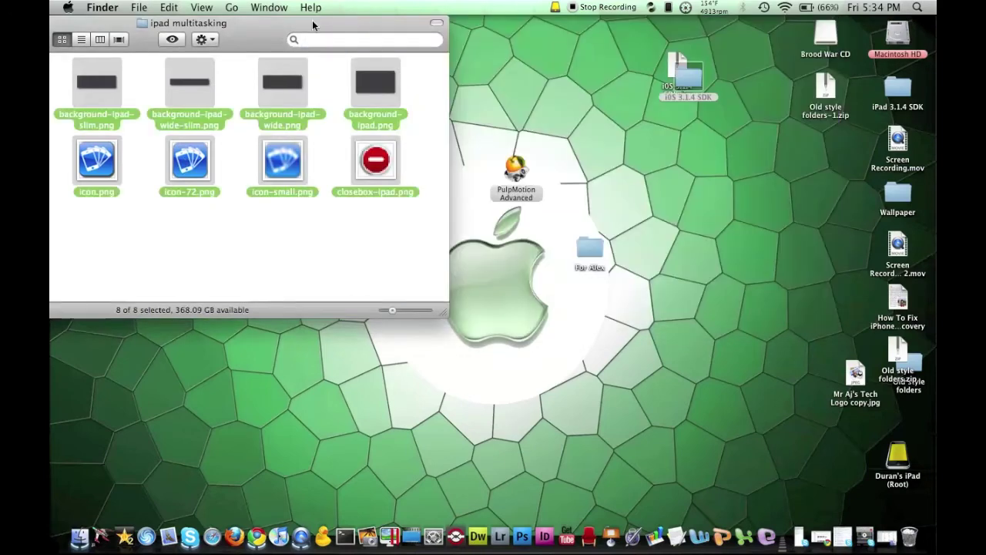
{"action": "left_click_drag", "start_coordinate": [196, 23], "coordinate": [499, 3]}
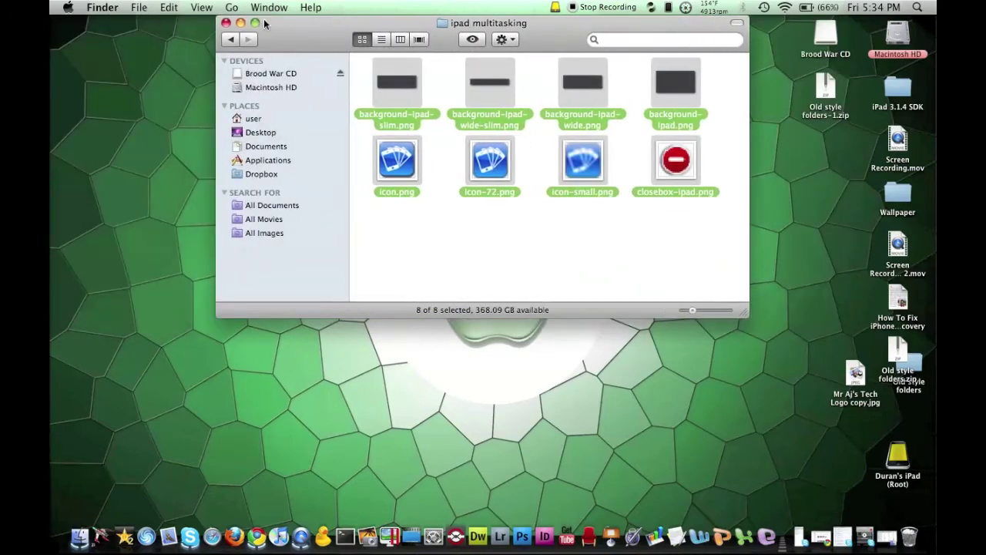
Close the ipad multitasking window to leave only the desktop.
{"action": "left_click", "coordinate": [227, 22]}
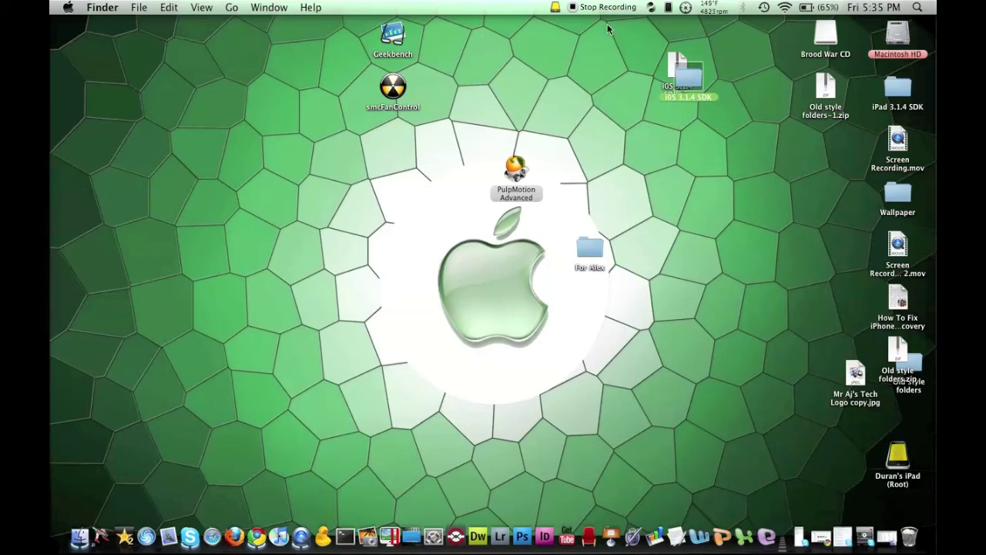
{"action": "left_click_drag", "start_coordinate": [561, 231], "coordinate": [657, 263]}
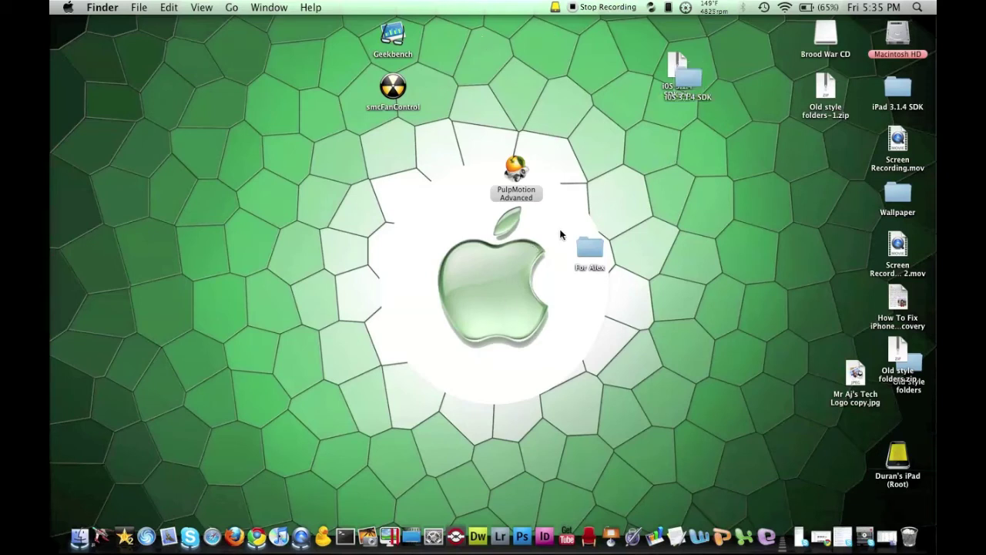
{"action": "left_click", "coordinate": [658, 263]}
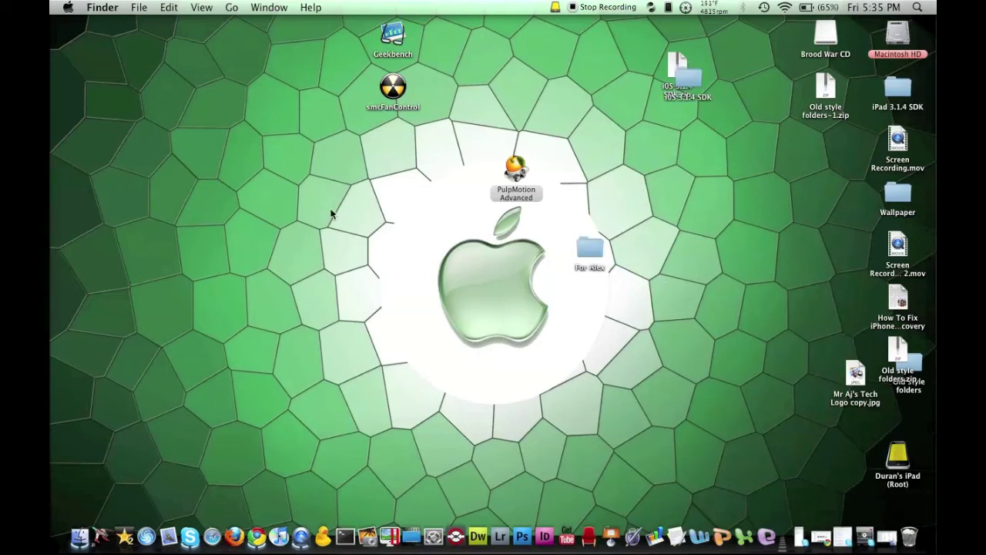